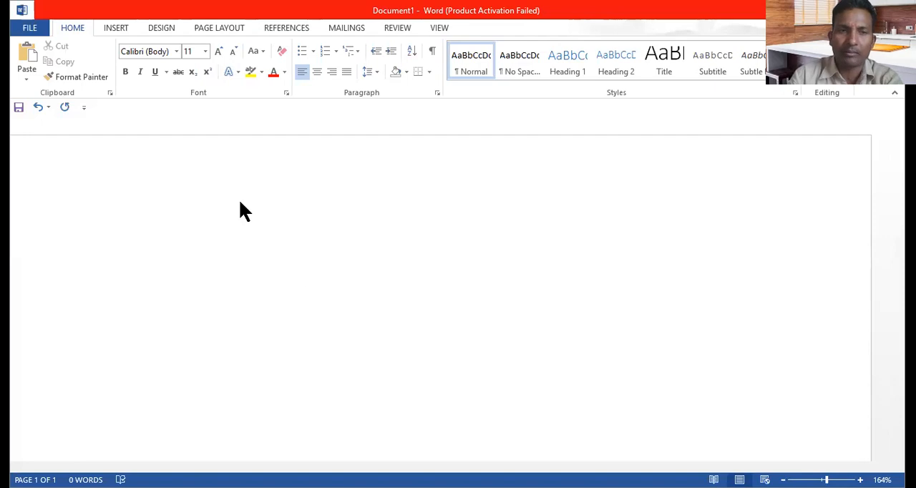
# Step: Insert a table with eight columns and five rows into the blank document
pyautogui.click(117, 28)
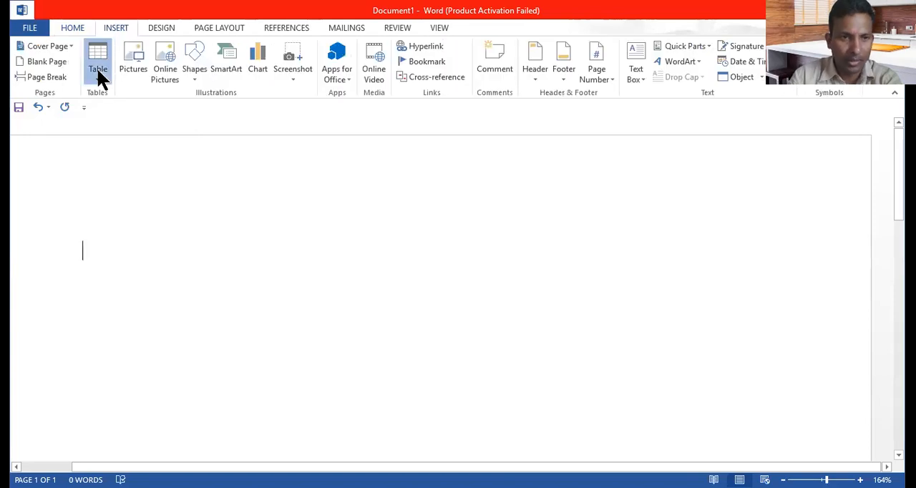
pyautogui.click(98, 71)
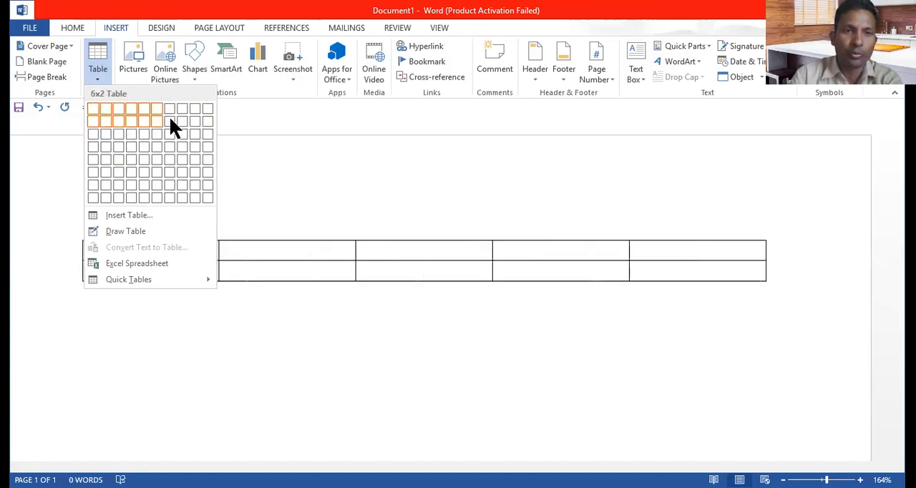
pyautogui.click(176, 159)
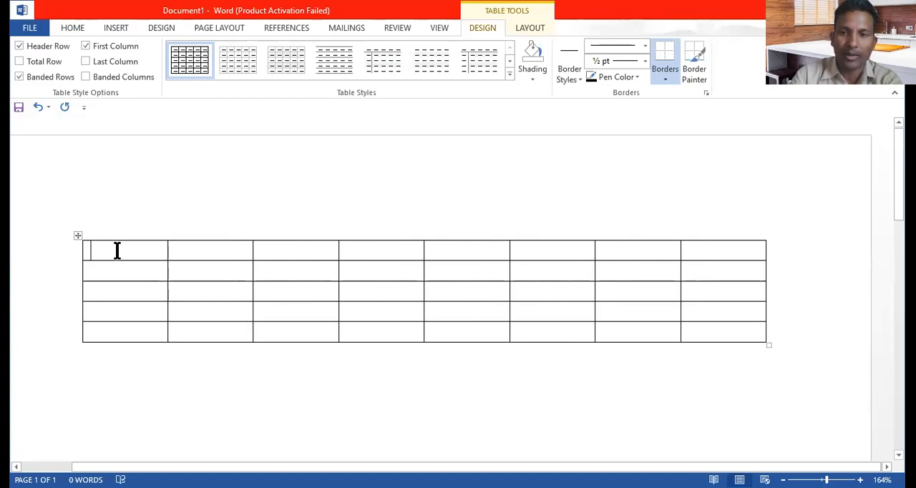
# Step: Fill the first row with the weekday headings Sun, Mon, Tue, Wed, Thu, Fri and Sat
pyautogui.write('sun')
pyautogui.press('Tab')
pyautogui.write('mon')
pyautogui.press('Tab')
pyautogui.write('tue')
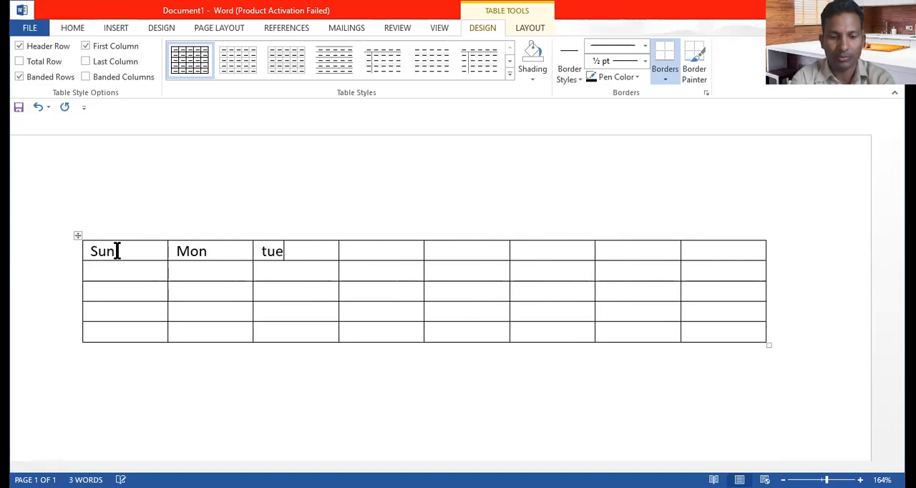
pyautogui.press('Tab')
pyautogui.write('wed')
pyautogui.press('Tab')
pyautogui.write('thu')
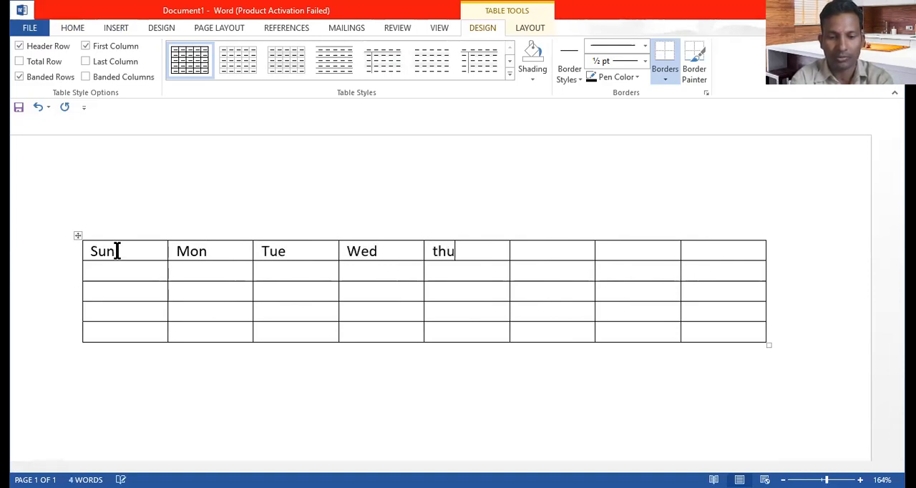
pyautogui.press('Tab')
pyautogui.write('fri')
pyautogui.press('Tab')
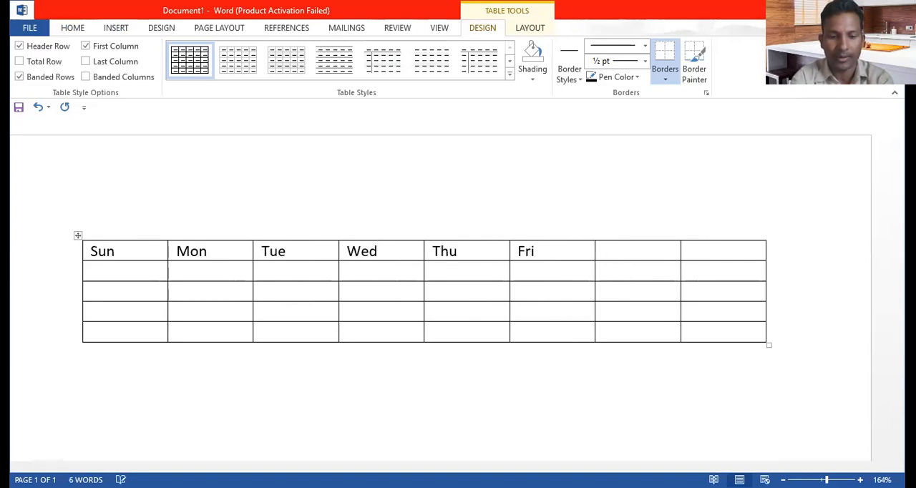
pyautogui.press('Tab')
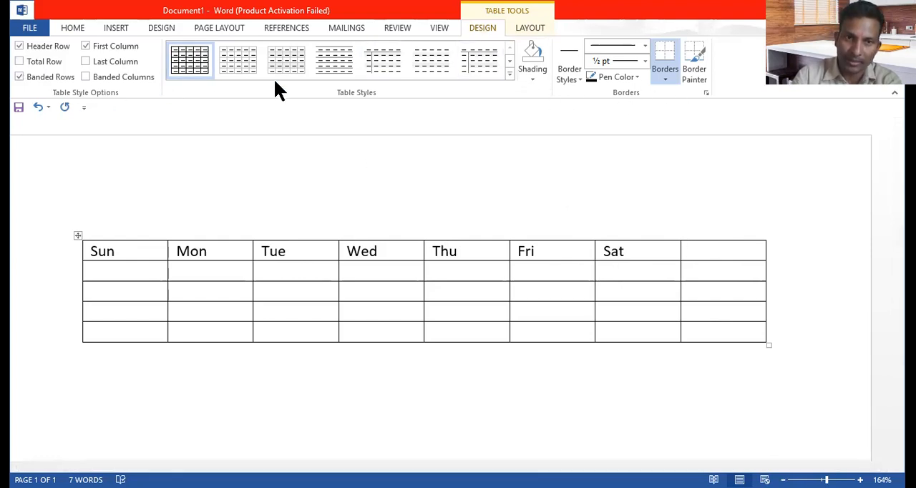
# Step: Apply the orange dark grid table style with a coloured header row and first column to the whole table
pyautogui.moveTo(134, 258); pyautogui.dragTo(730, 331)
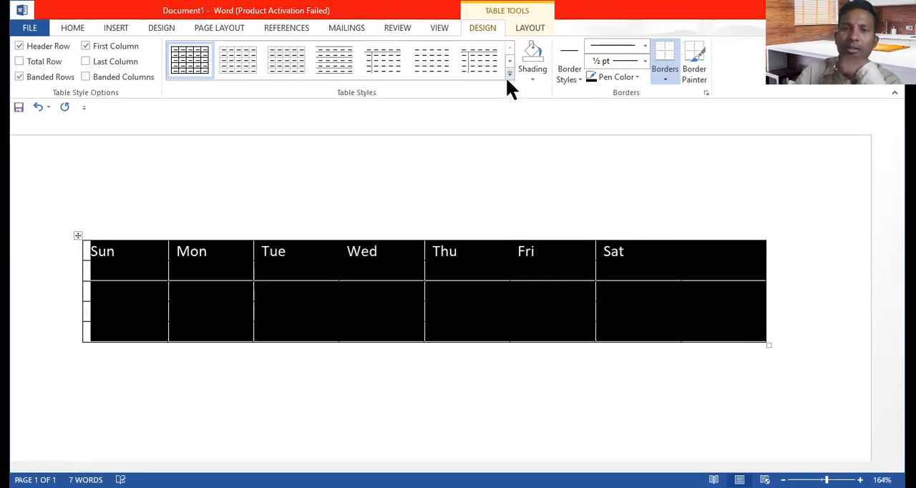
pyautogui.click(509, 75)
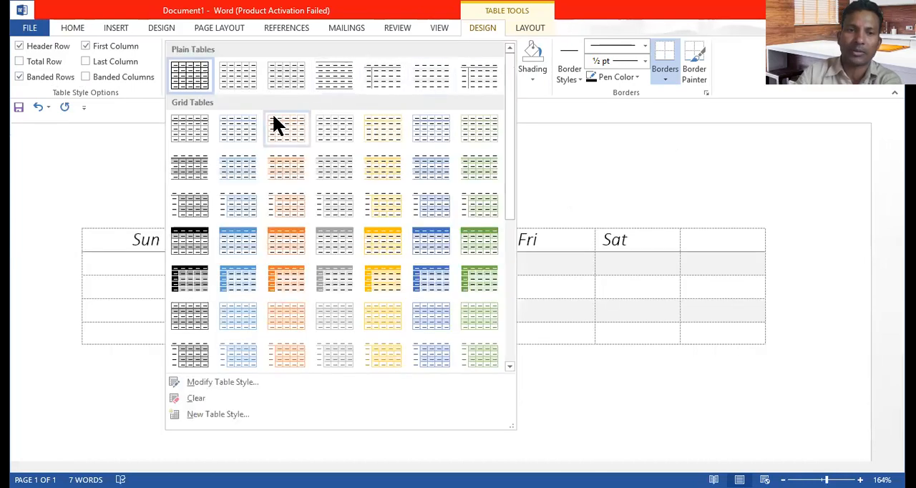
pyautogui.click(284, 273)
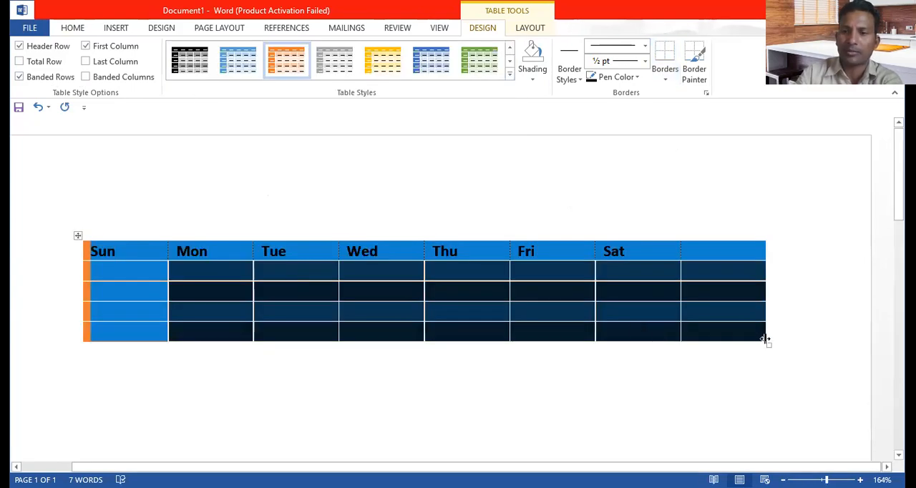
# Step: Enlarge the whole table so its rows are much taller, reducing it slightly in width and height to finish
pyautogui.moveTo(771, 352); pyautogui.dragTo(777, 452)
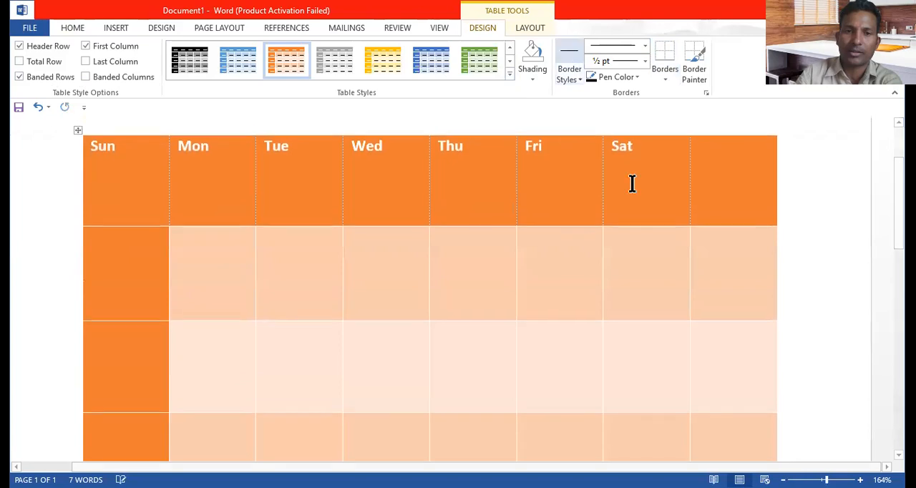
pyautogui.scroll(-5, 878, 272)
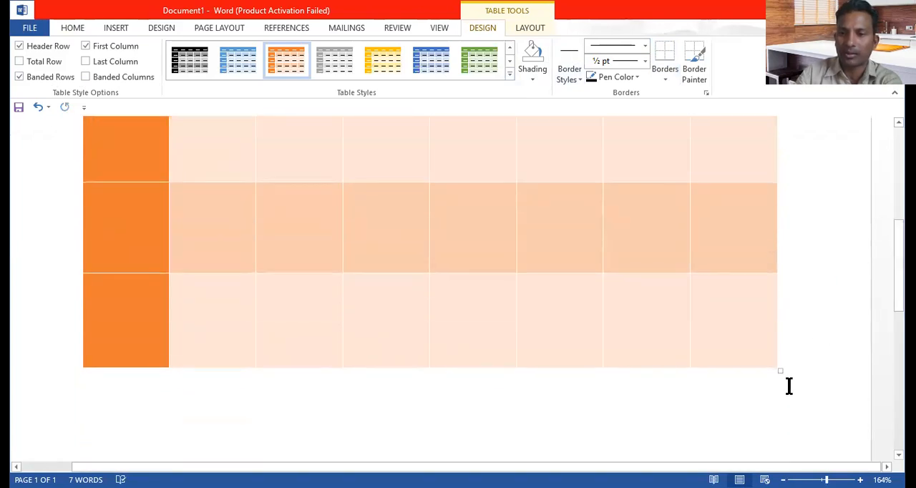
pyautogui.moveTo(776, 358); pyautogui.dragTo(752, 272)
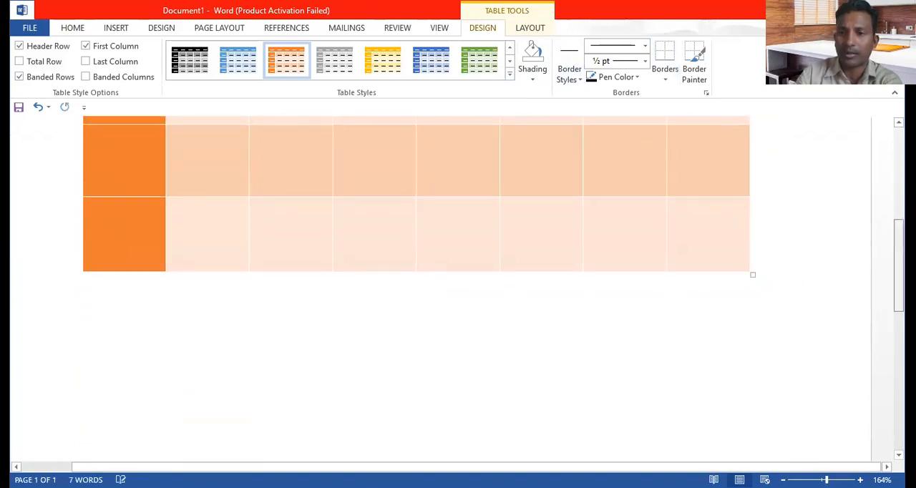
pyautogui.moveTo(898, 269); pyautogui.dragTo(890, 199)
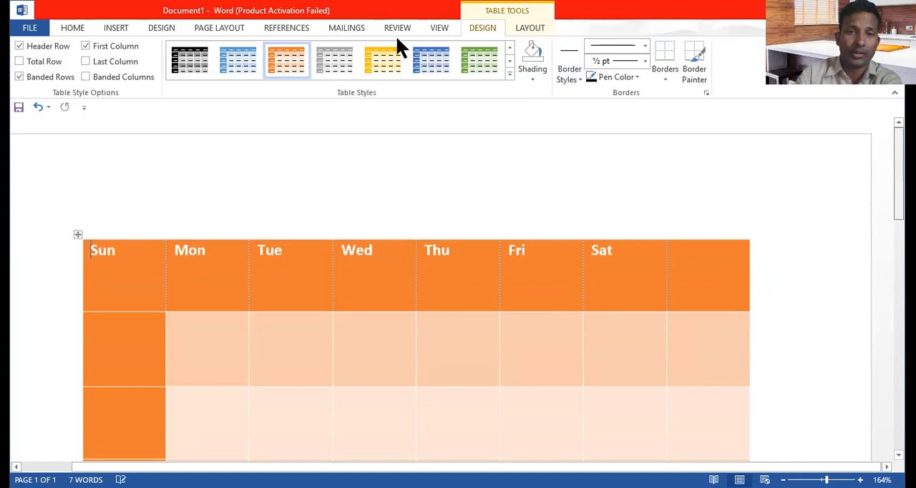
# Step: Try the matching blue dark grid style on the table and replace it with the gold Grid Table 5 Dark - Accent 4 style
pyautogui.click(226, 63)
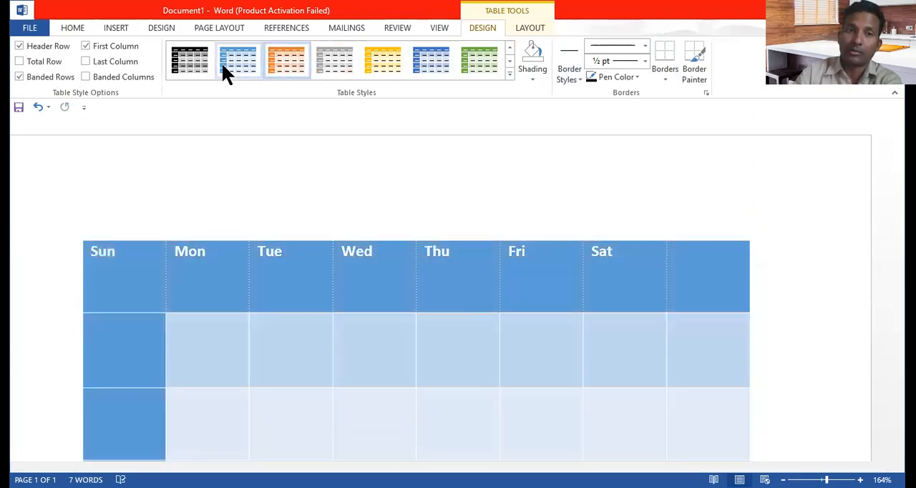
pyautogui.click(508, 75)
pyautogui.click(379, 275)
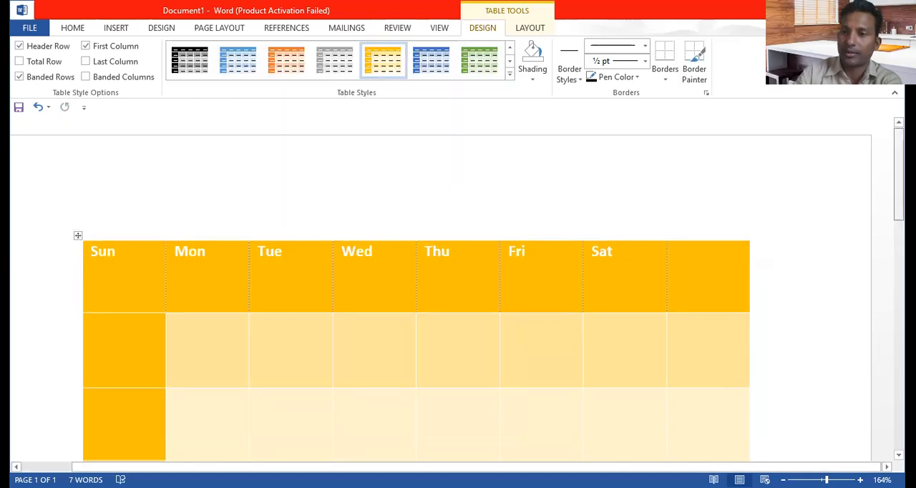
pyautogui.moveTo(898, 213); pyautogui.dragTo(898, 219)
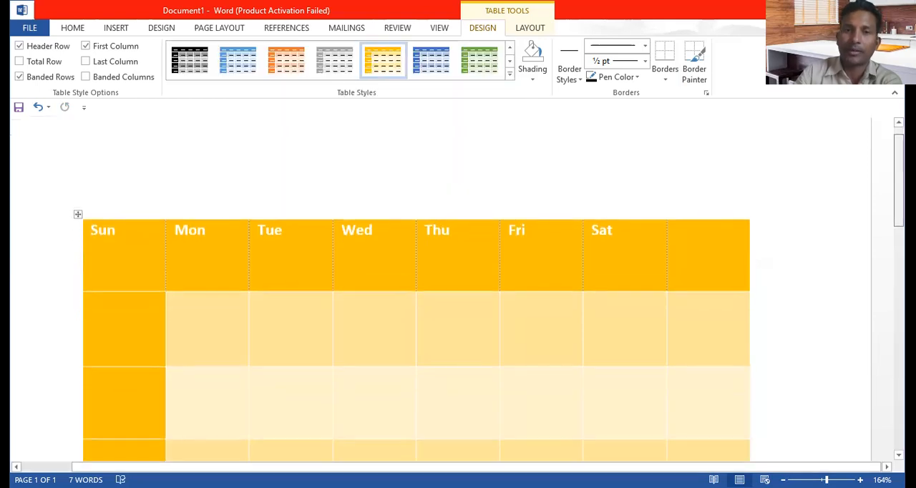
pyautogui.click(508, 75)
pyautogui.click(382, 284)
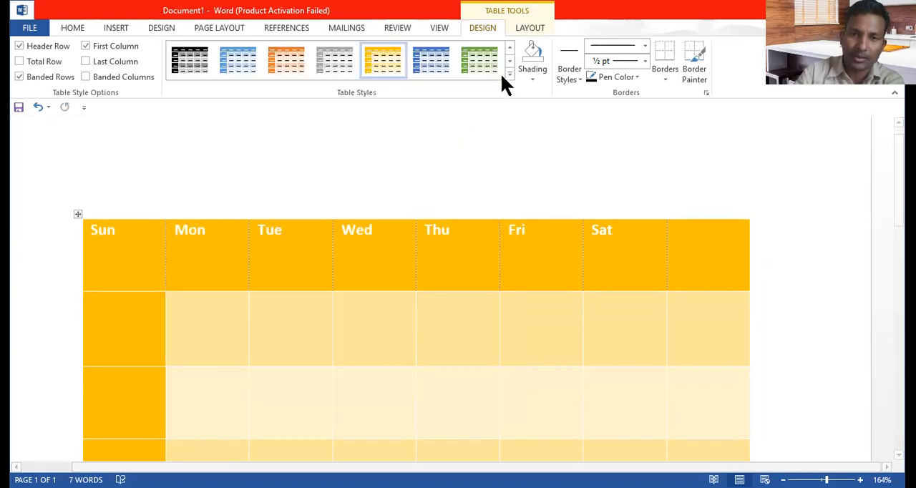
# Step: Modify the current table style for the whole table, with a light blue fill and dark blue Accent 5 borders
pyautogui.click(510, 72)
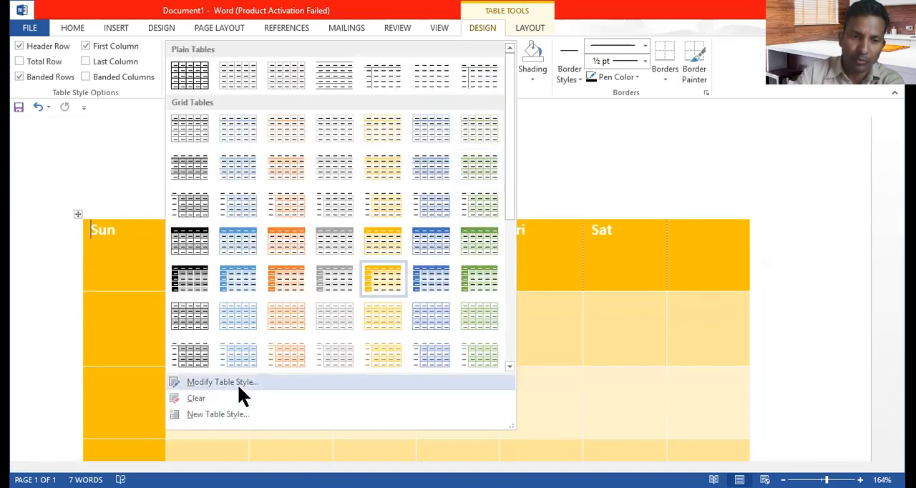
pyautogui.click(357, 383)
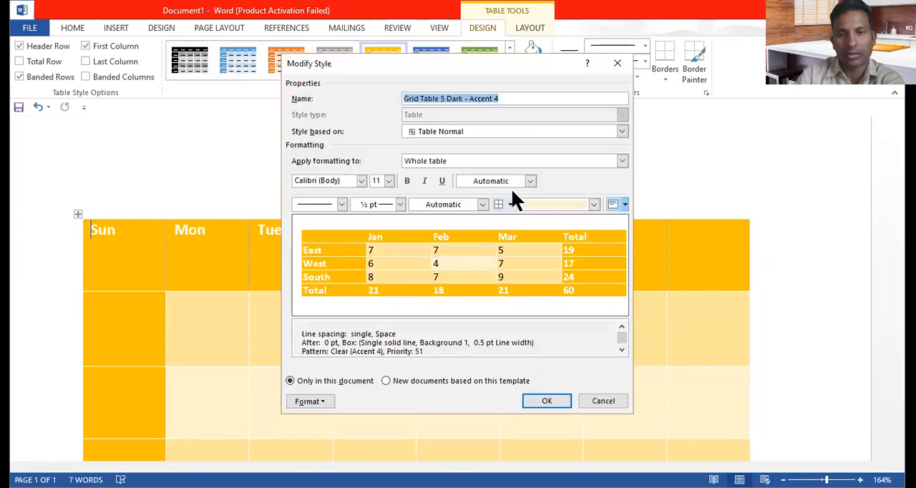
pyautogui.click(594, 205)
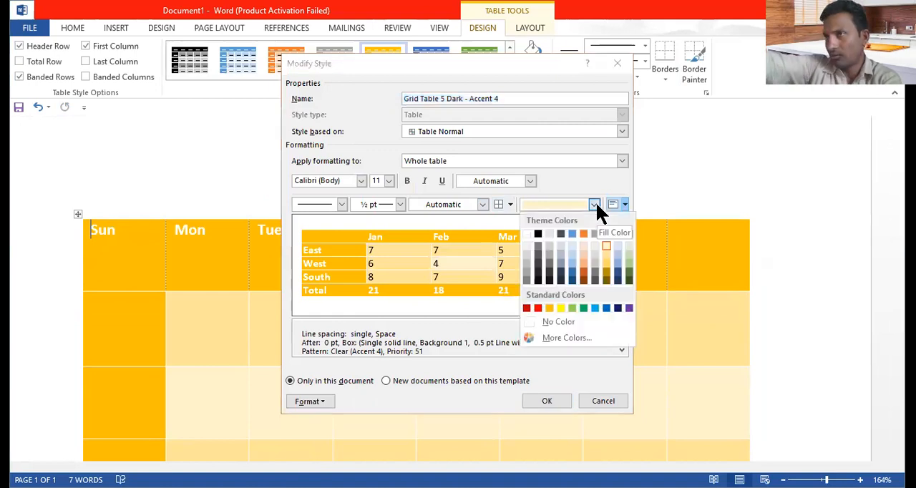
pyautogui.click(594, 308)
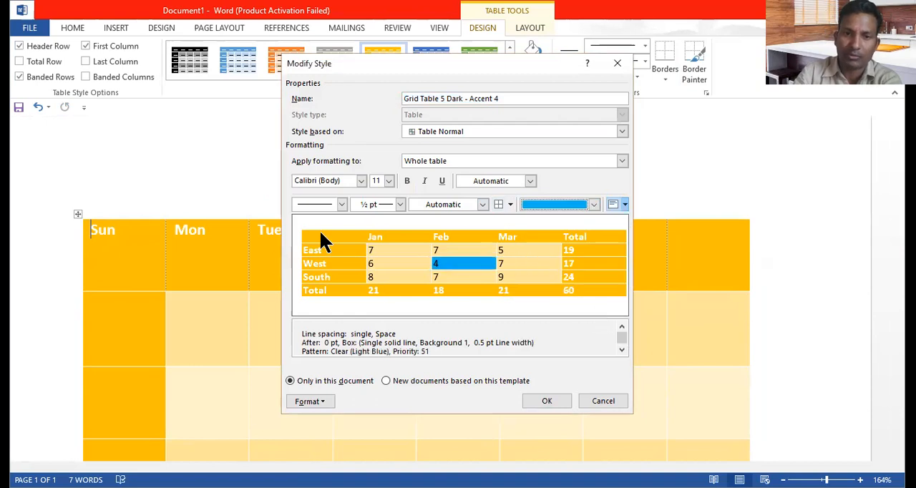
pyautogui.click(483, 205)
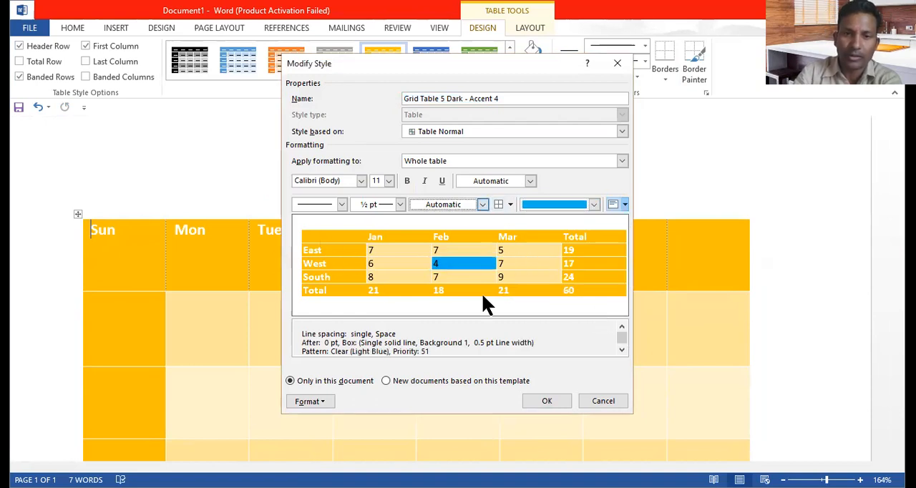
pyautogui.click(503, 288)
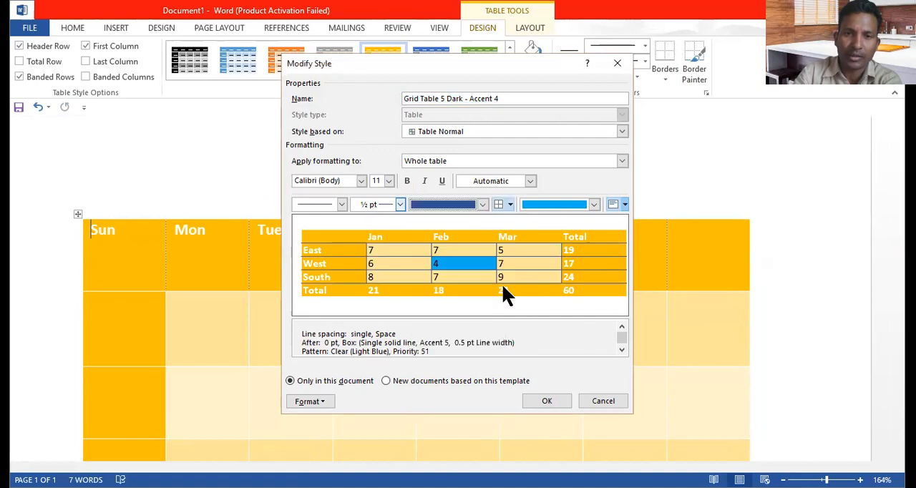
# Step: Try a 4½ pt border width in the style, switch the borders to triple solid lines and confirm the modified style
pyautogui.click(400, 205)
pyautogui.click(391, 315)
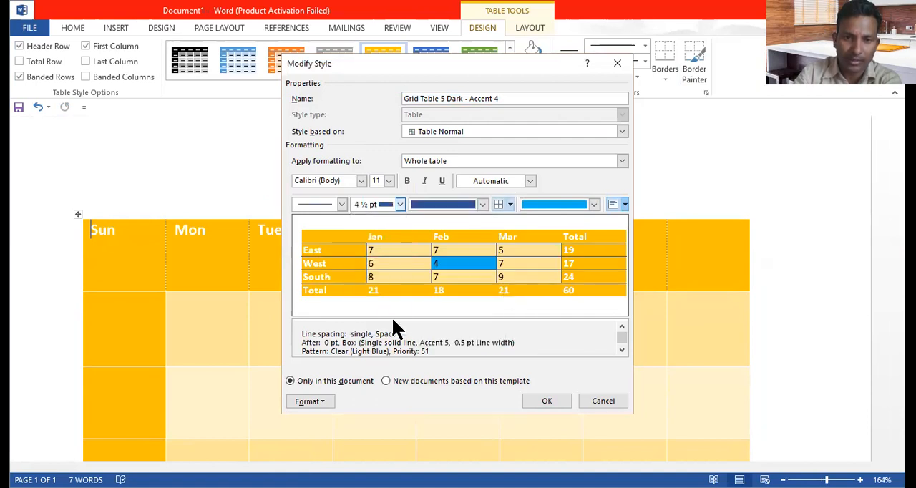
pyautogui.click(340, 203)
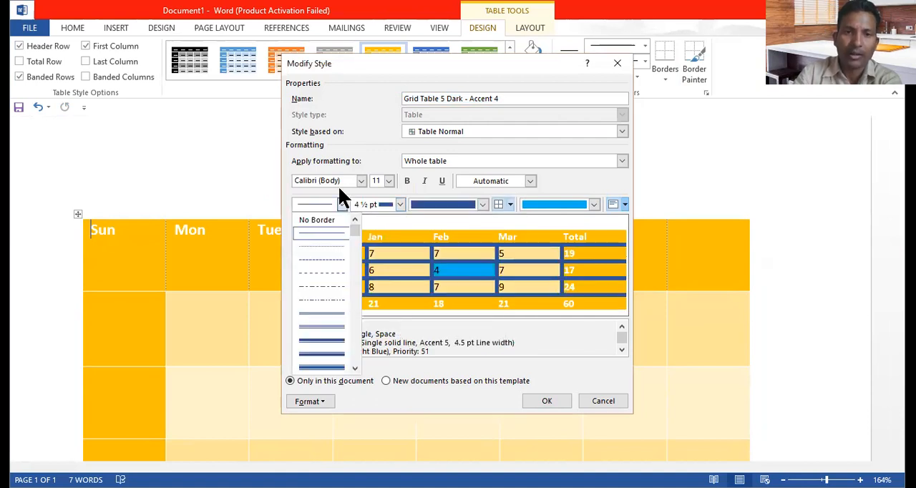
pyautogui.click(326, 324)
pyautogui.click(545, 401)
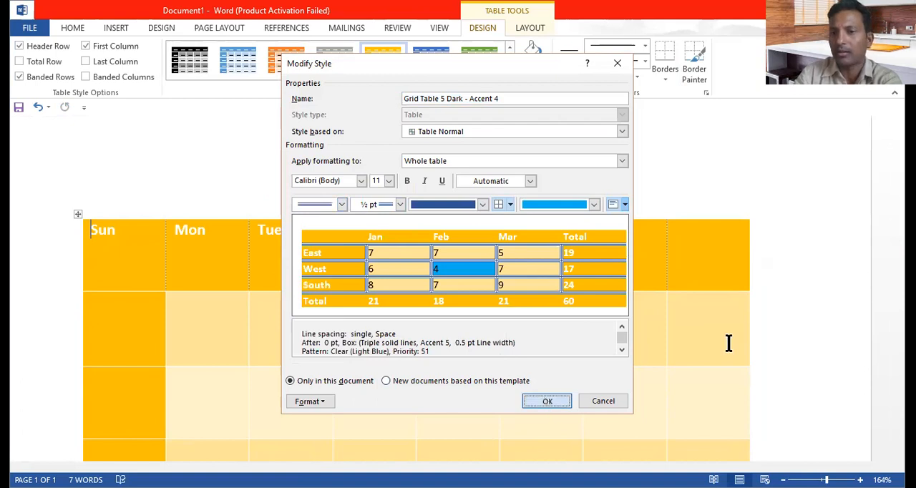
# Step: Clear the table style from the whole weekday table
pyautogui.moveTo(127, 246); pyautogui.dragTo(699, 437)
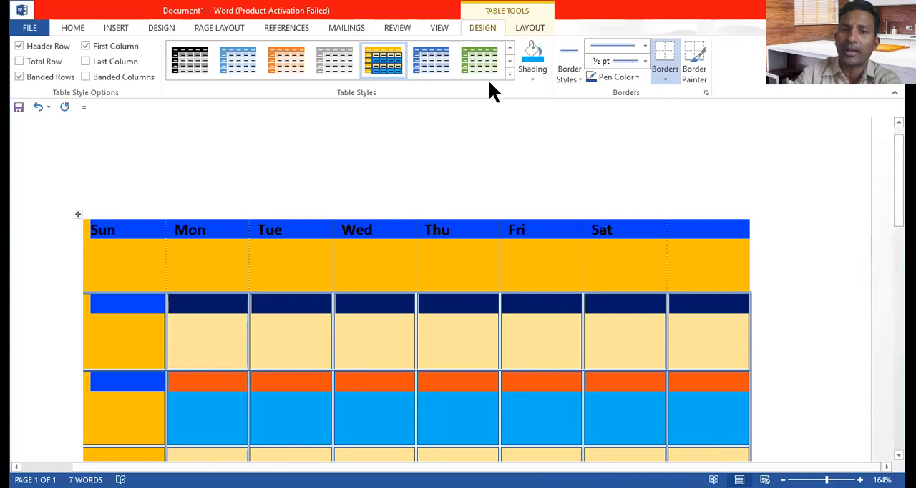
pyautogui.click(509, 70)
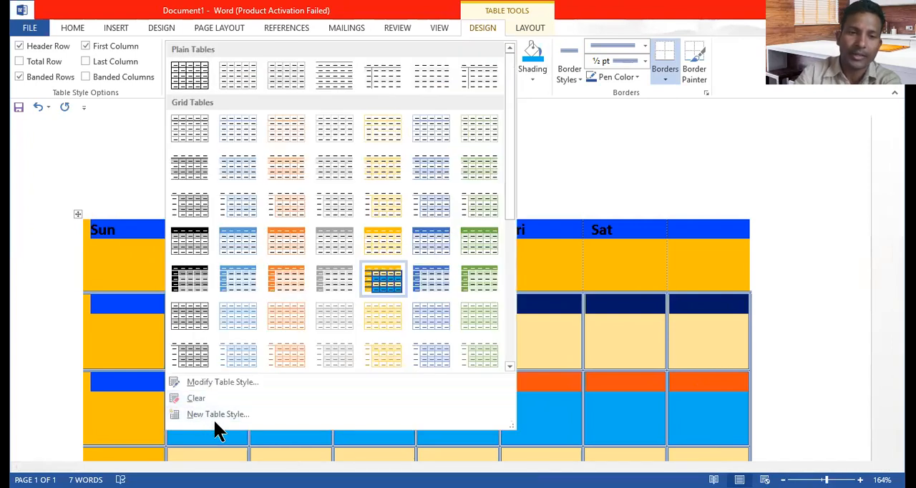
pyautogui.click(201, 398)
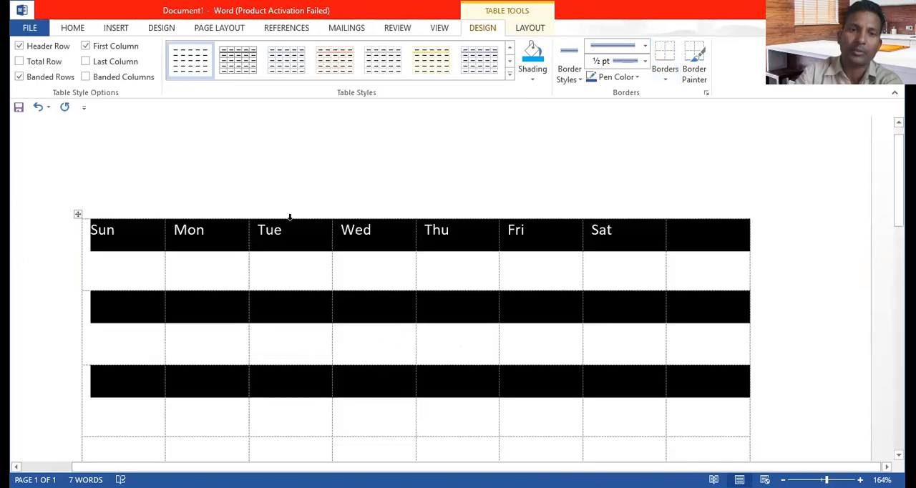
# Step: Restyle the selected table, trying a light grid style before applying the gold grid style with a solid header and banded rows
pyautogui.click(140, 239)
pyautogui.moveTo(132, 238); pyautogui.dragTo(719, 448)
pyautogui.click(440, 66)
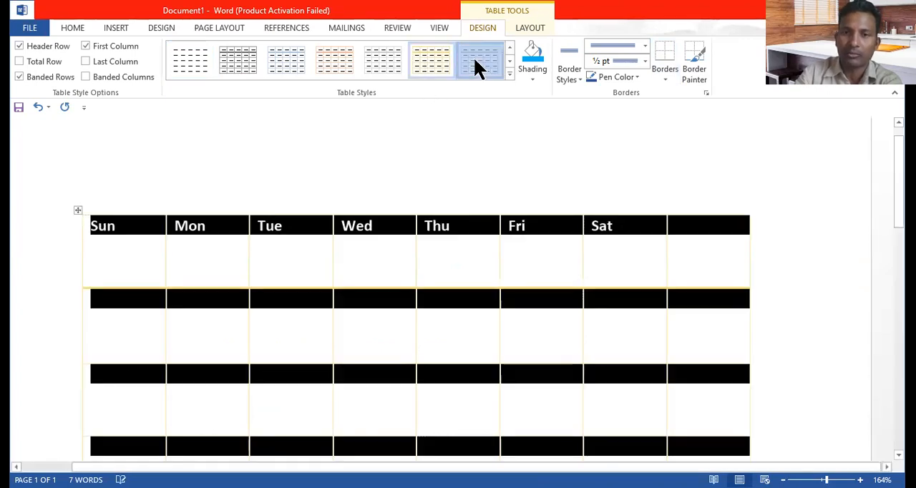
pyautogui.click(510, 73)
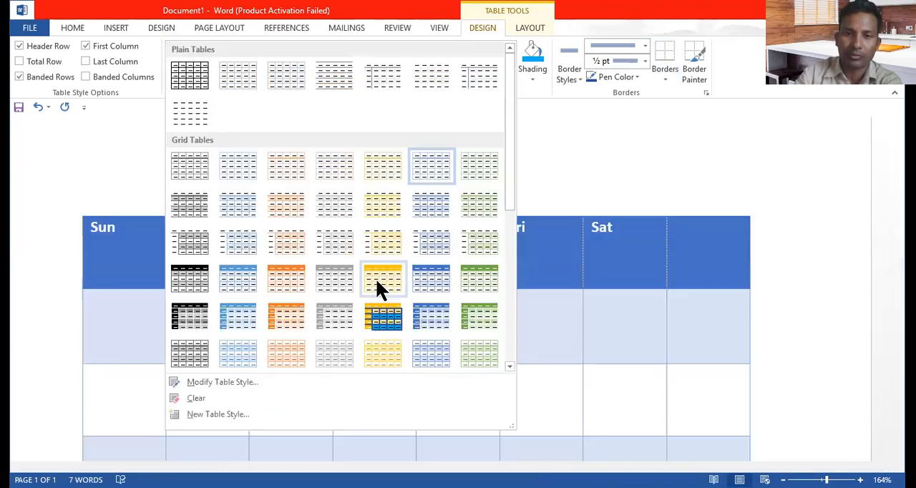
pyautogui.click(377, 281)
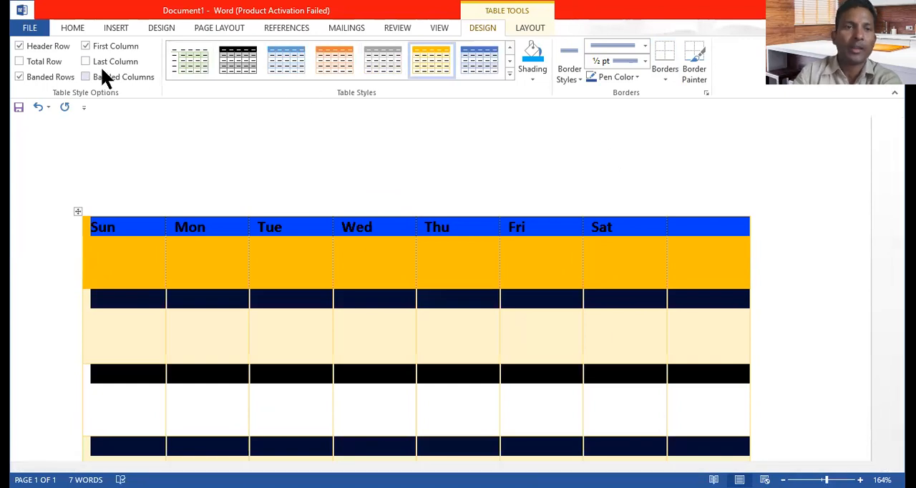
# Step: Switch the table's Total Row option on and off again, and enable the Last Column option
pyautogui.click(30, 65)
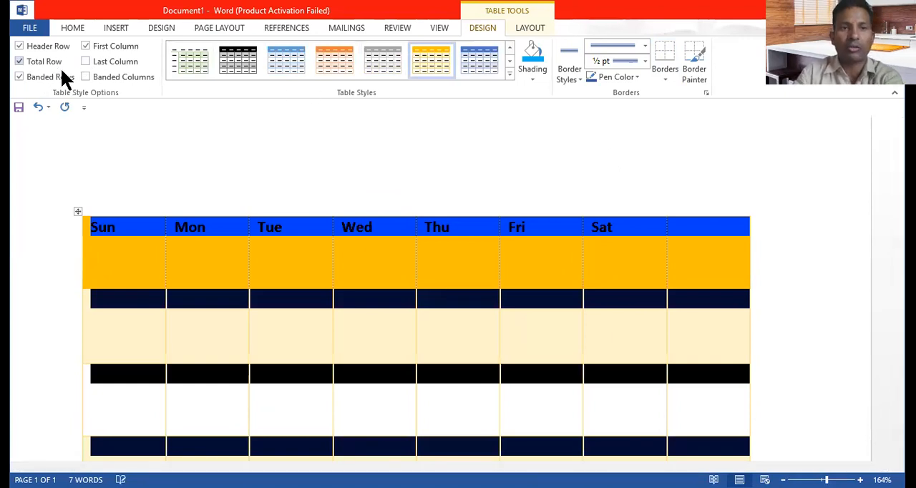
pyautogui.click(31, 61)
pyautogui.click(85, 62)
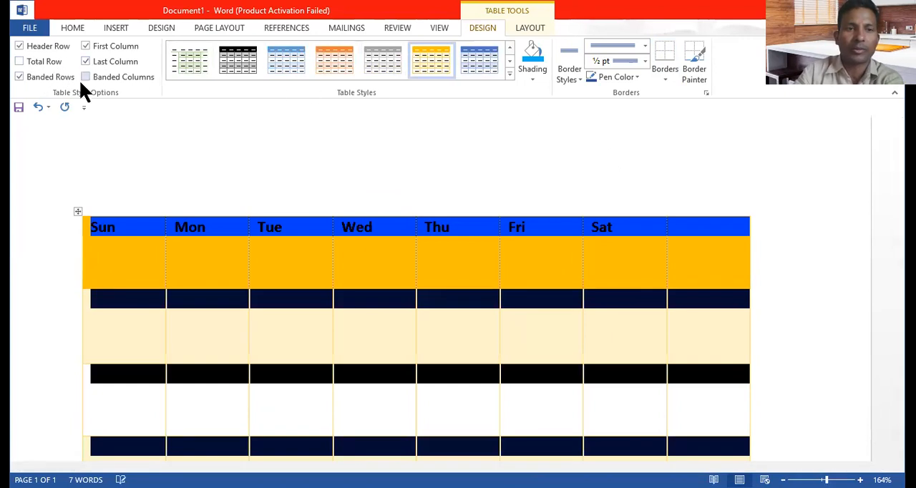
# Step: Enable the table's Banded Columns option and shade the whole table dark gold
pyautogui.click(87, 77)
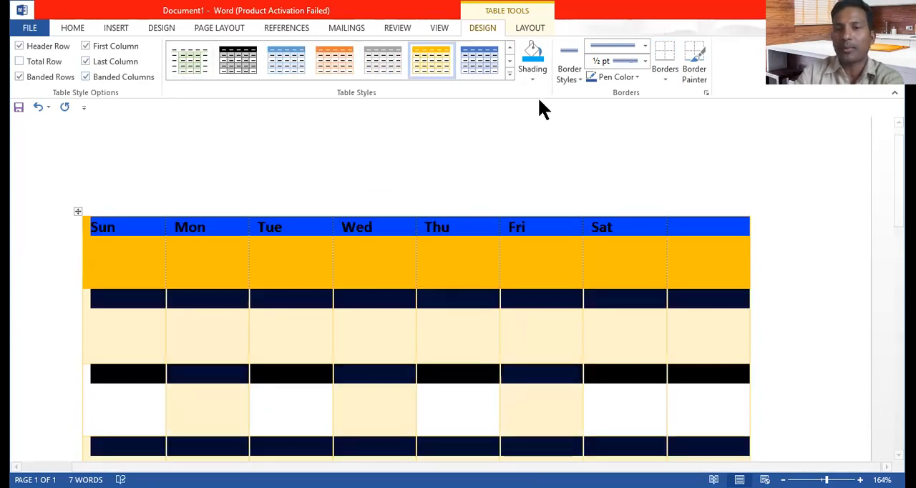
pyautogui.click(534, 72)
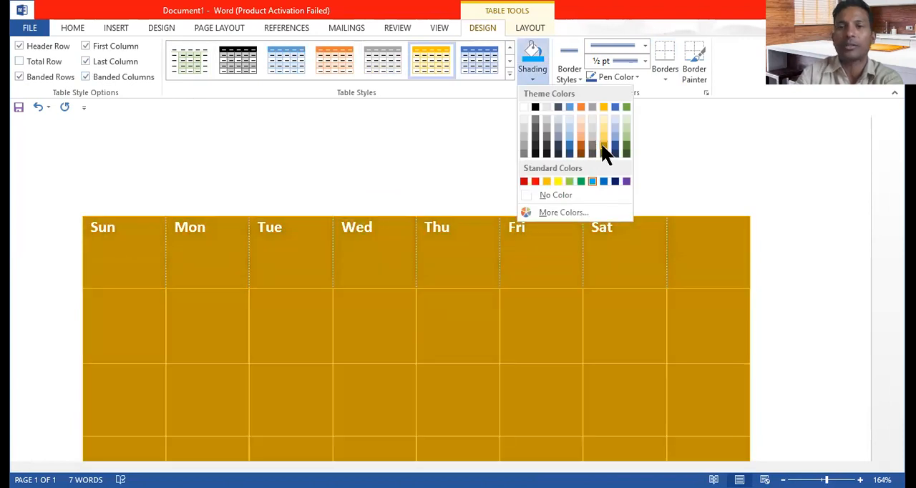
pyautogui.click(603, 152)
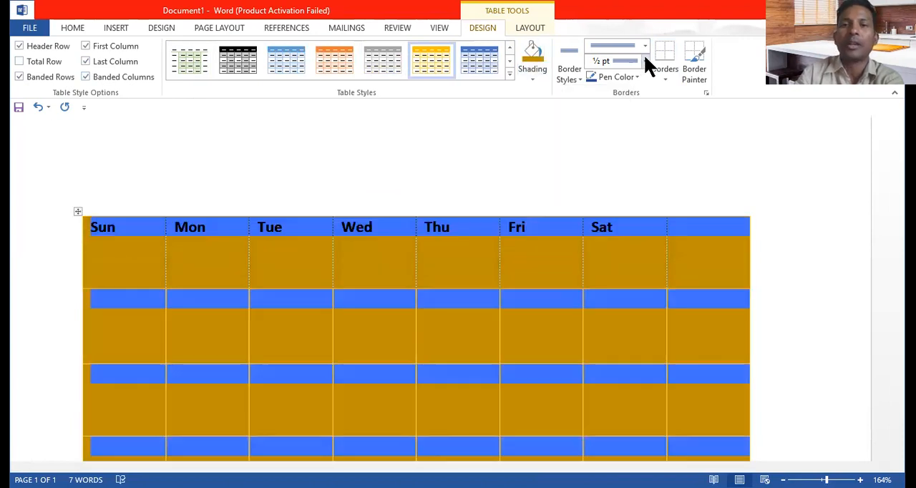
# Step: Set the triple-line border width to 1½ pt and apply it to the whole table as All Borders
pyautogui.click(644, 60)
pyautogui.click(627, 131)
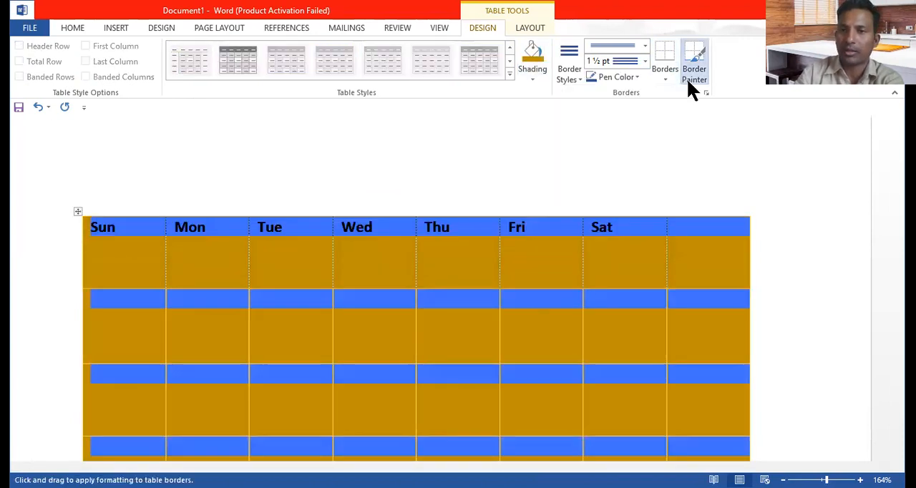
pyautogui.click(665, 80)
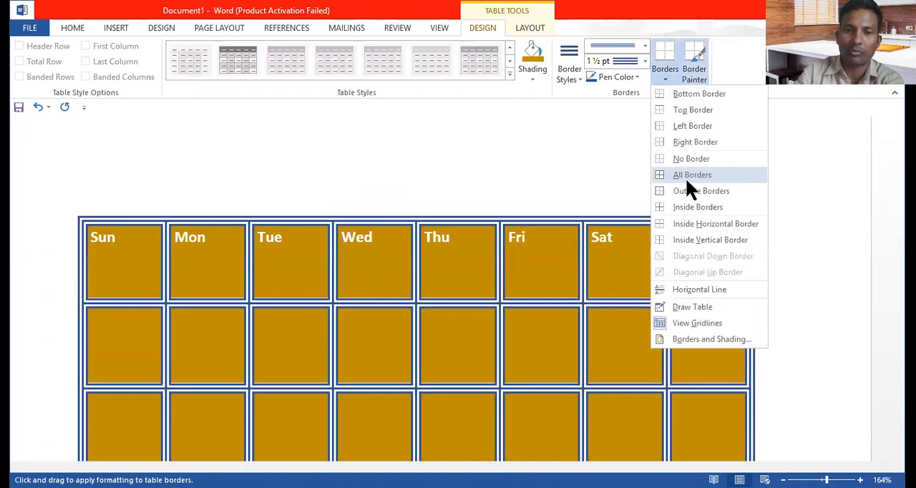
pyautogui.click(687, 178)
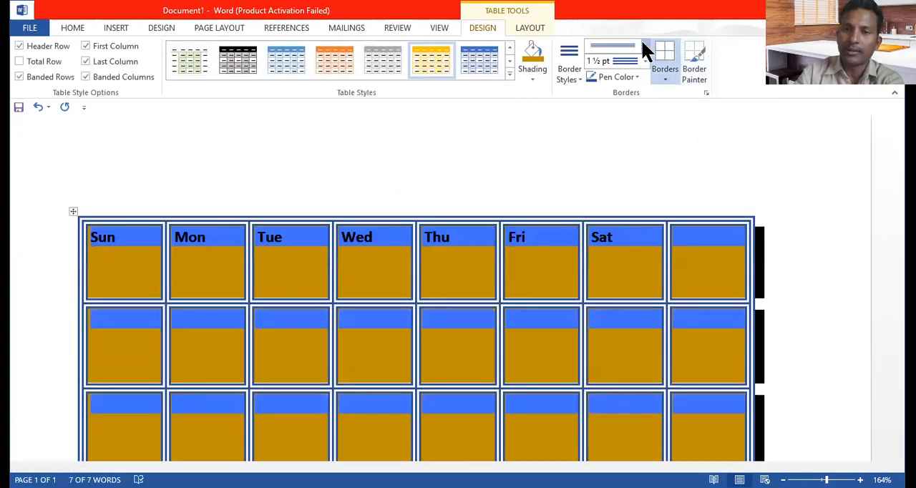
# Step: Choose another line style at ½ pt and try painting borders across the weekday row with the Border Painter
pyautogui.click(642, 45)
pyautogui.click(614, 200)
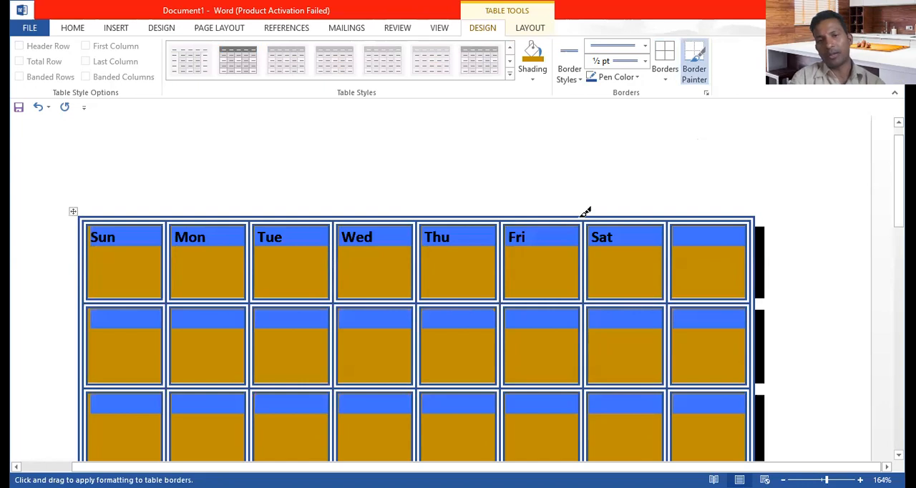
pyautogui.moveTo(93, 265)
pyautogui.mouseDown()
pyautogui.moveTo(315, 264)
pyautogui.moveTo(607, 243)
pyautogui.moveTo(756, 280)
pyautogui.mouseUp()
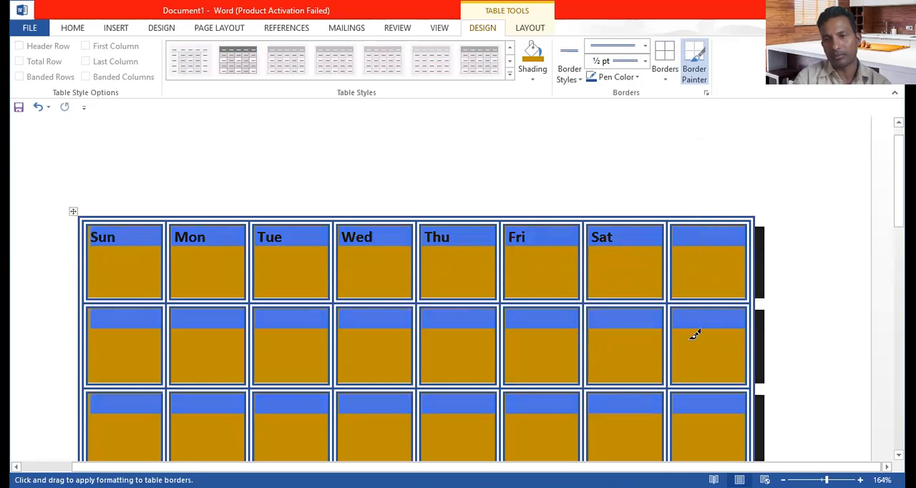
pyautogui.moveTo(624, 237)
pyautogui.mouseDown()
pyautogui.moveTo(643, 372)
pyautogui.moveTo(613, 276)
pyautogui.mouseUp()
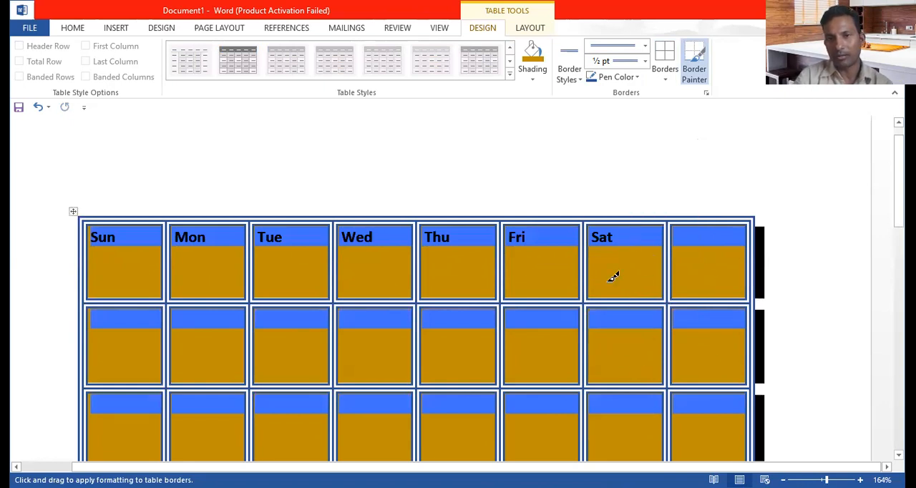
# Step: Remove the shading from the whole table by setting it to No Color
pyautogui.click(528, 85)
pyautogui.click(553, 196)
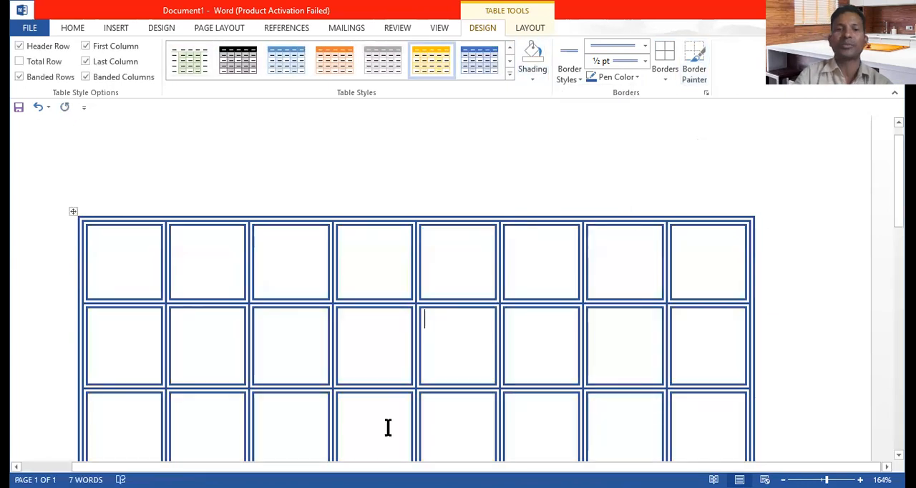
pyautogui.hotkey('ctrl', 'a')
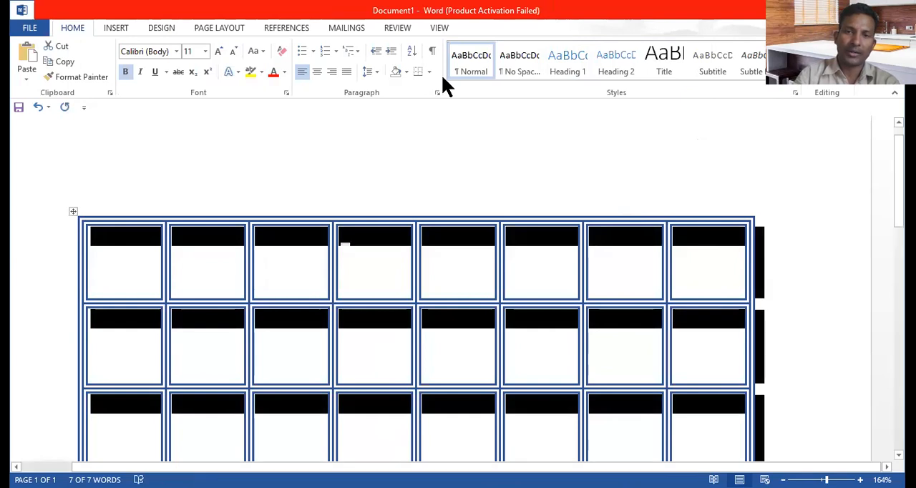
pyautogui.click(373, 237)
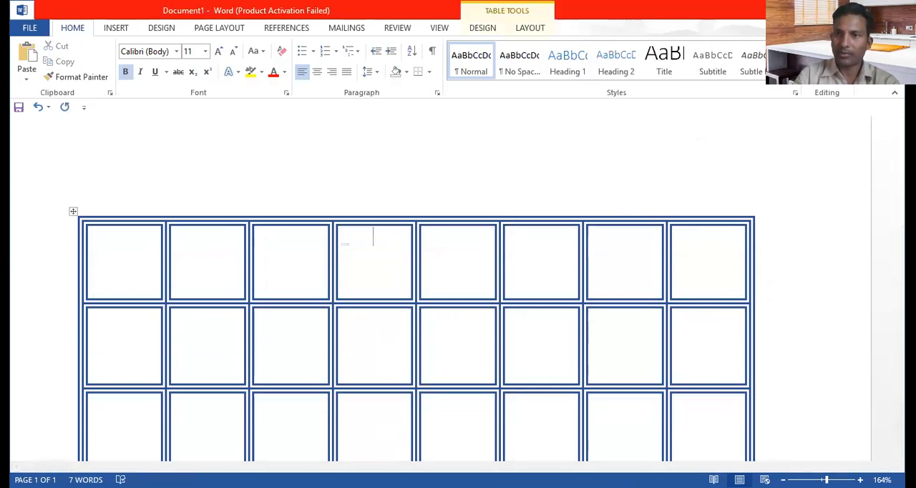
# Step: Select the whole table and change its font color to dark gold
pyautogui.click(515, 27)
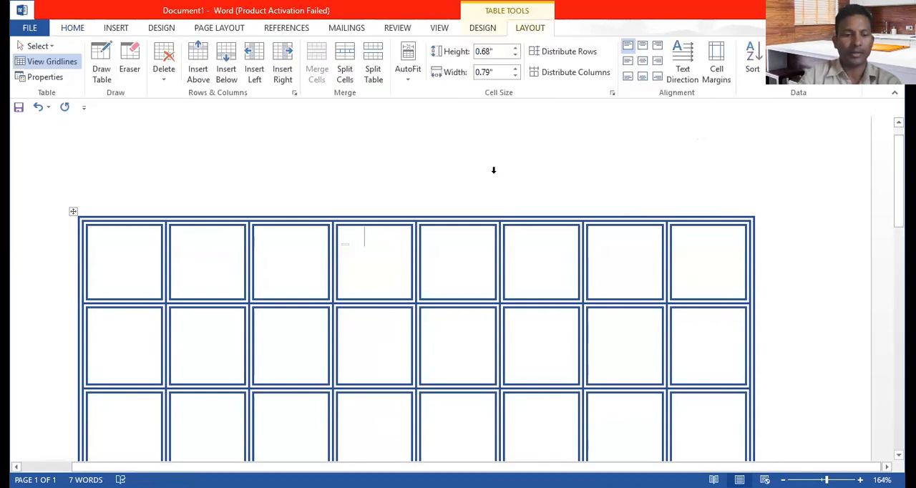
pyautogui.hotkey('ctrl', 'a')
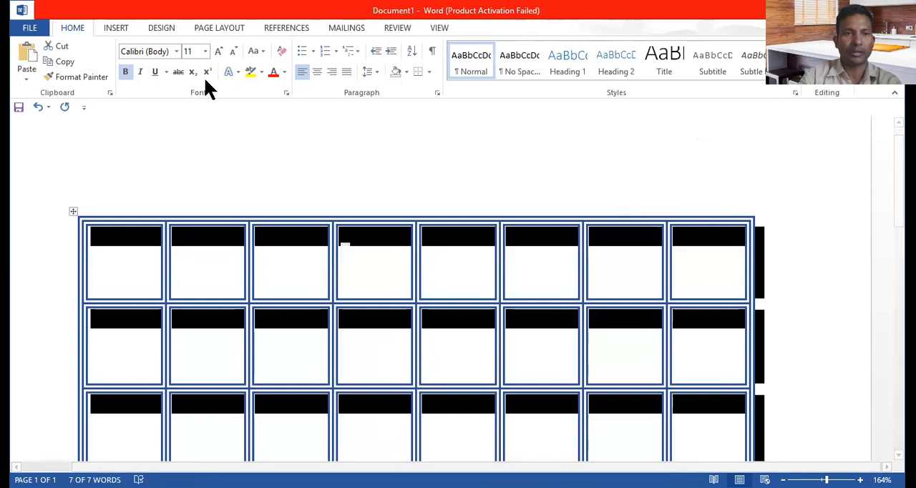
pyautogui.click(284, 72)
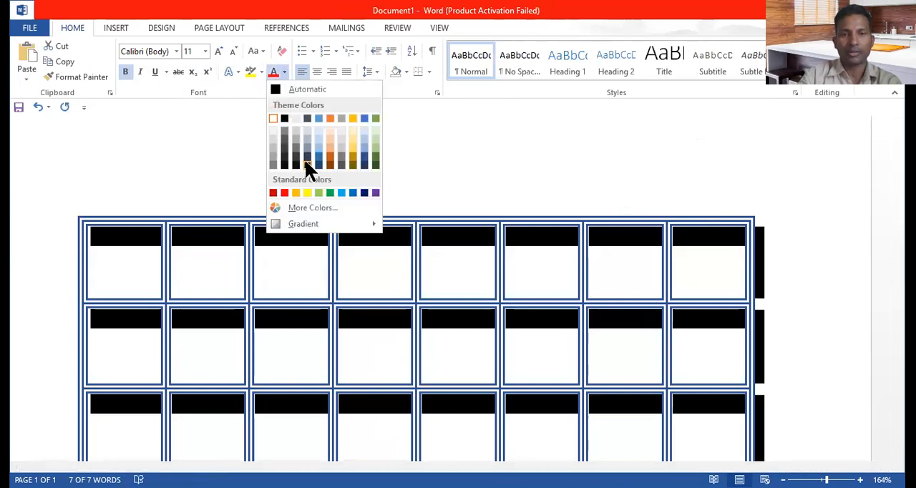
pyautogui.click(353, 158)
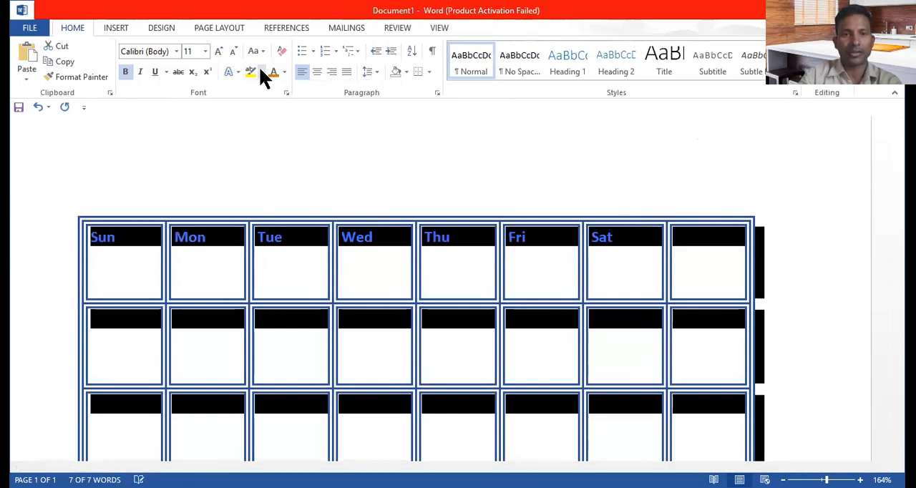
pyautogui.click(331, 289)
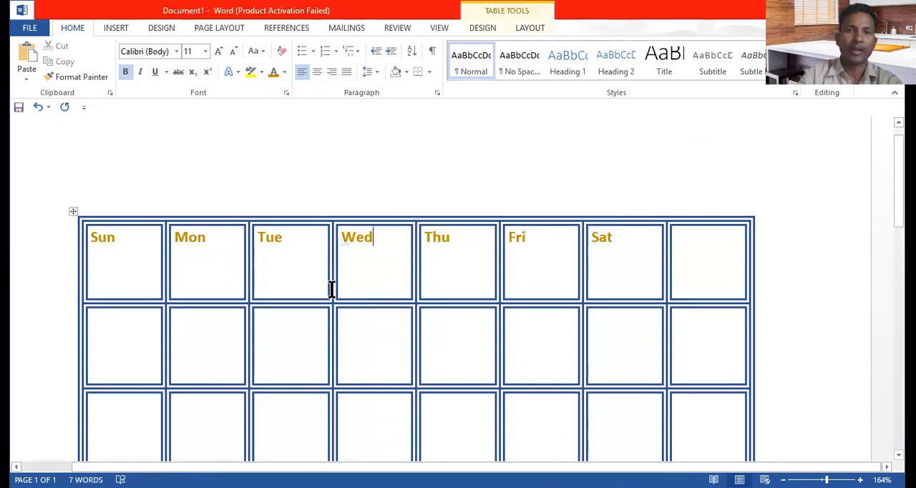
# Step: Insert two empty rows above the weekday row
pyautogui.click(530, 29)
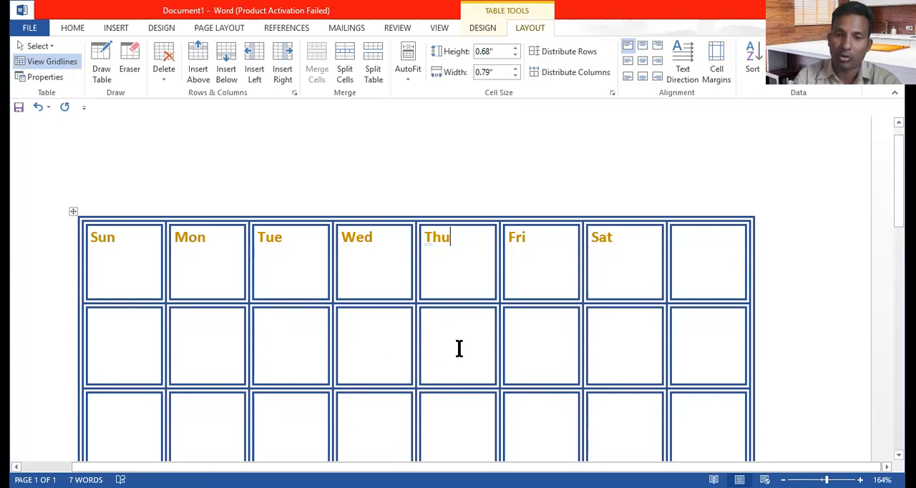
pyautogui.click(289, 269)
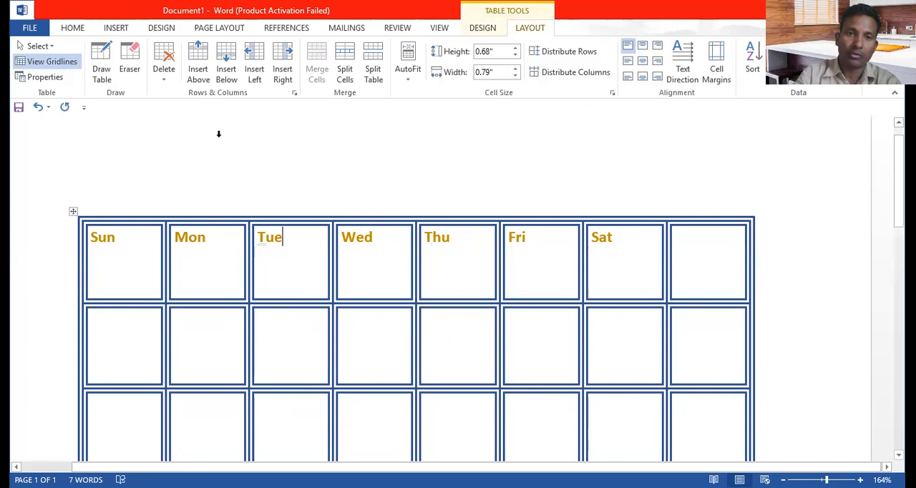
pyautogui.click(195, 51)
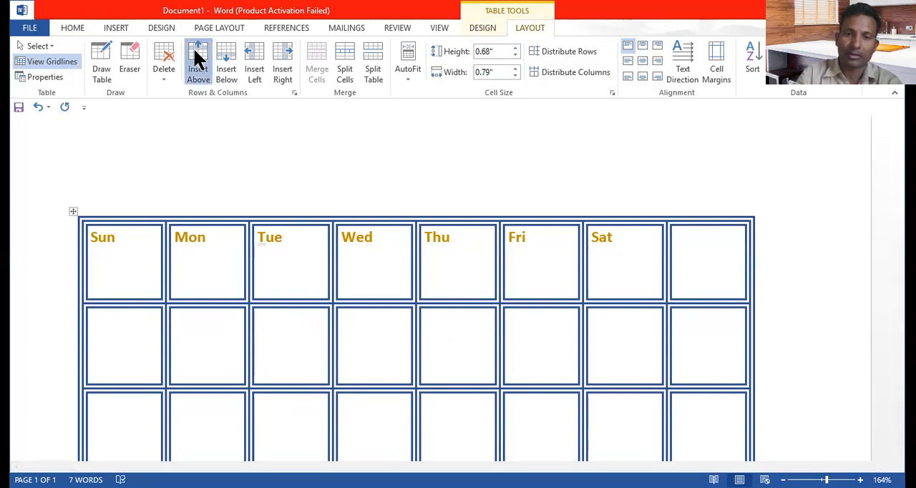
pyautogui.click(199, 59)
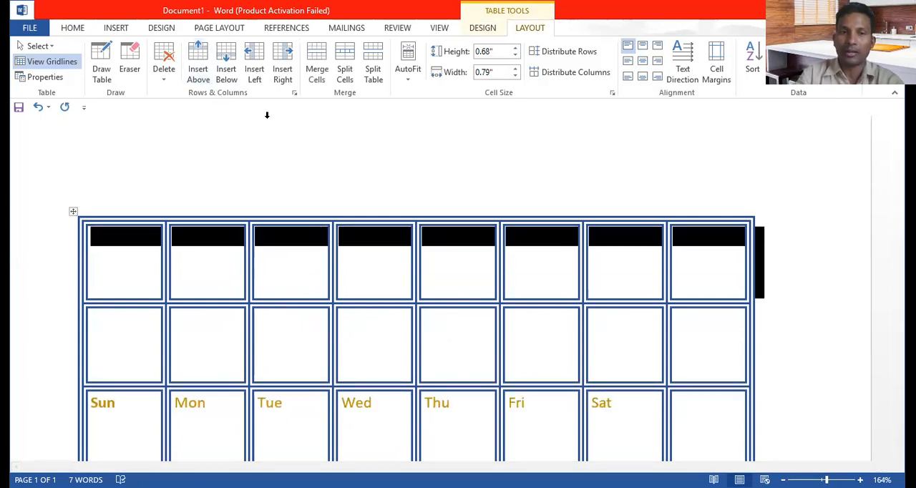
# Step: Insert an empty row below the weekday row, starting from the Tue cell
pyautogui.click(309, 427)
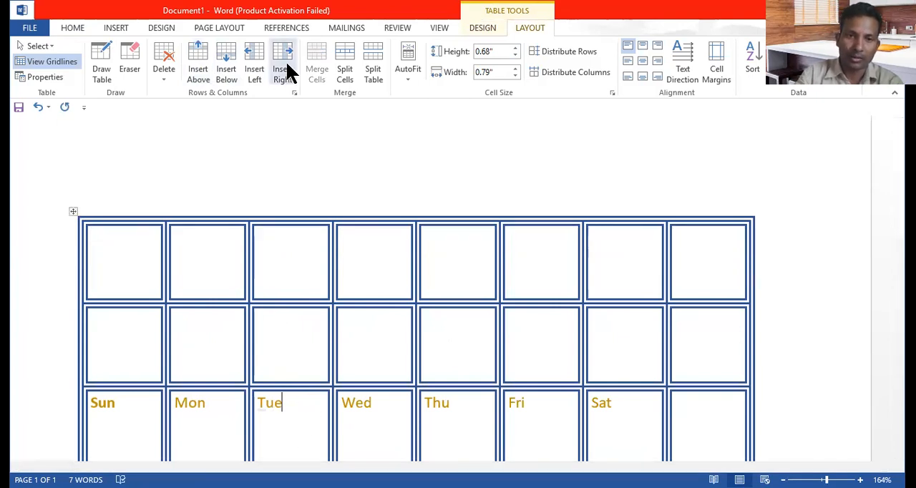
pyautogui.click(227, 64)
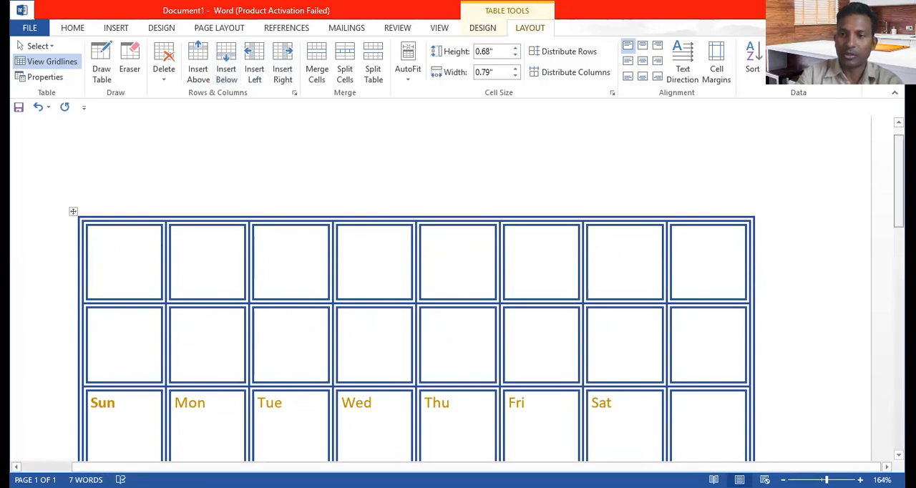
pyautogui.scroll(-2, 713, 254)
pyautogui.scroll(1, 713, 254)
# Step: Select the whole Thu column and open the table's delete options
pyautogui.moveTo(459, 187); pyautogui.dragTo(460, 387)
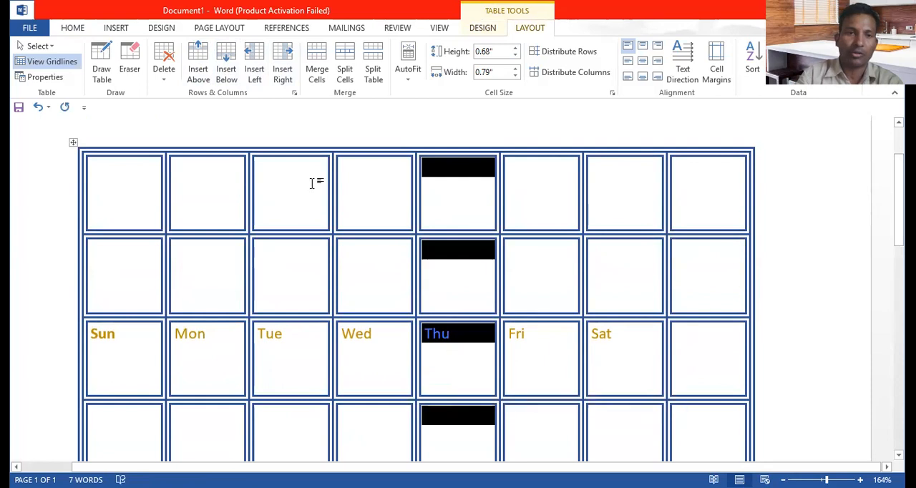
pyautogui.click(162, 79)
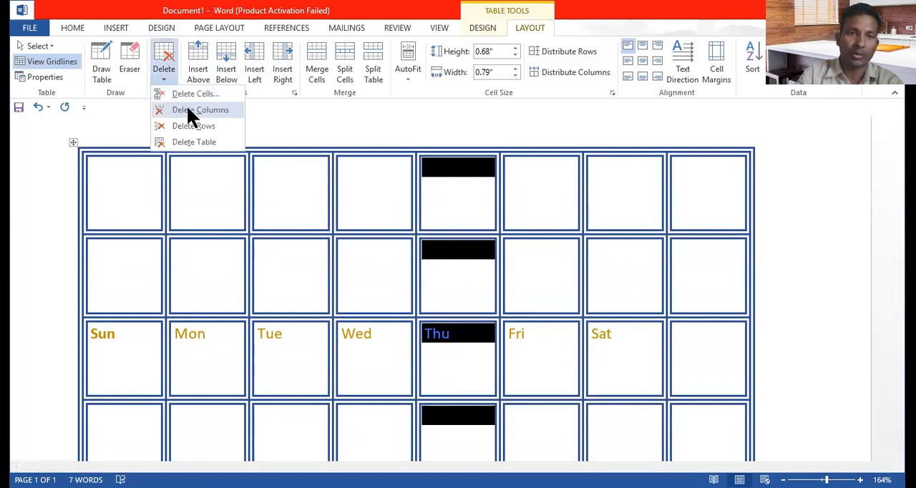